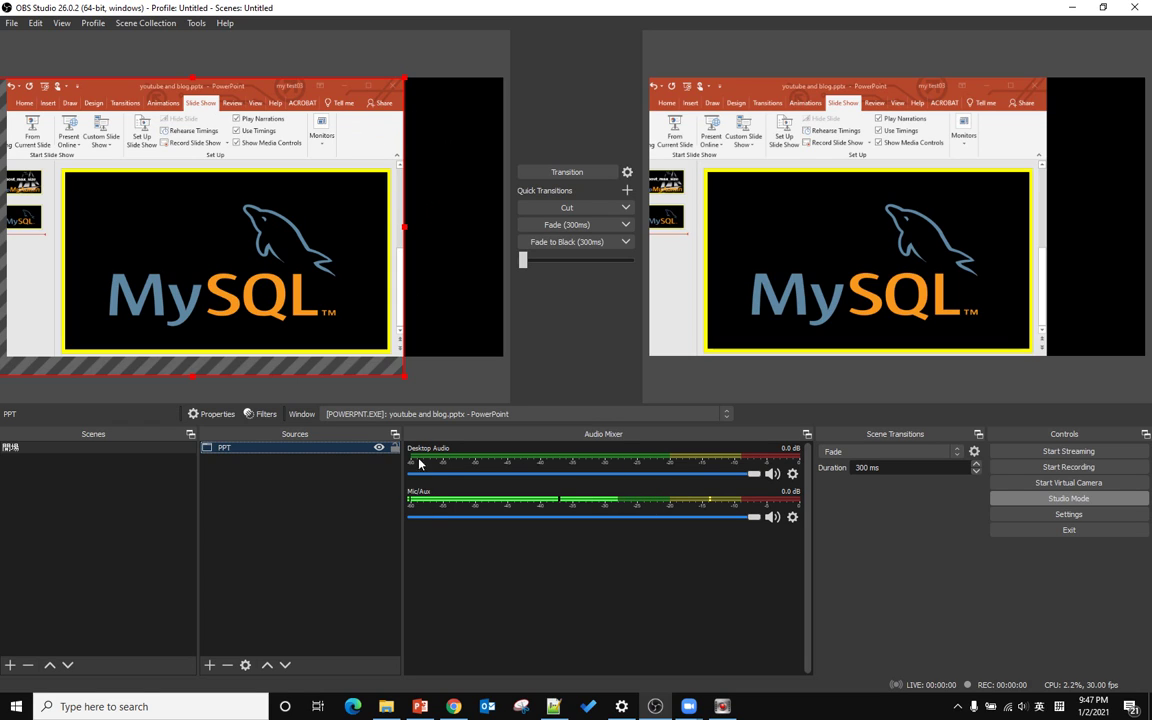
Step: Bring the Zoom meeting to the front and pin the teddy-bear participant's video
{"action": "left_click", "coordinate": [690, 706]}
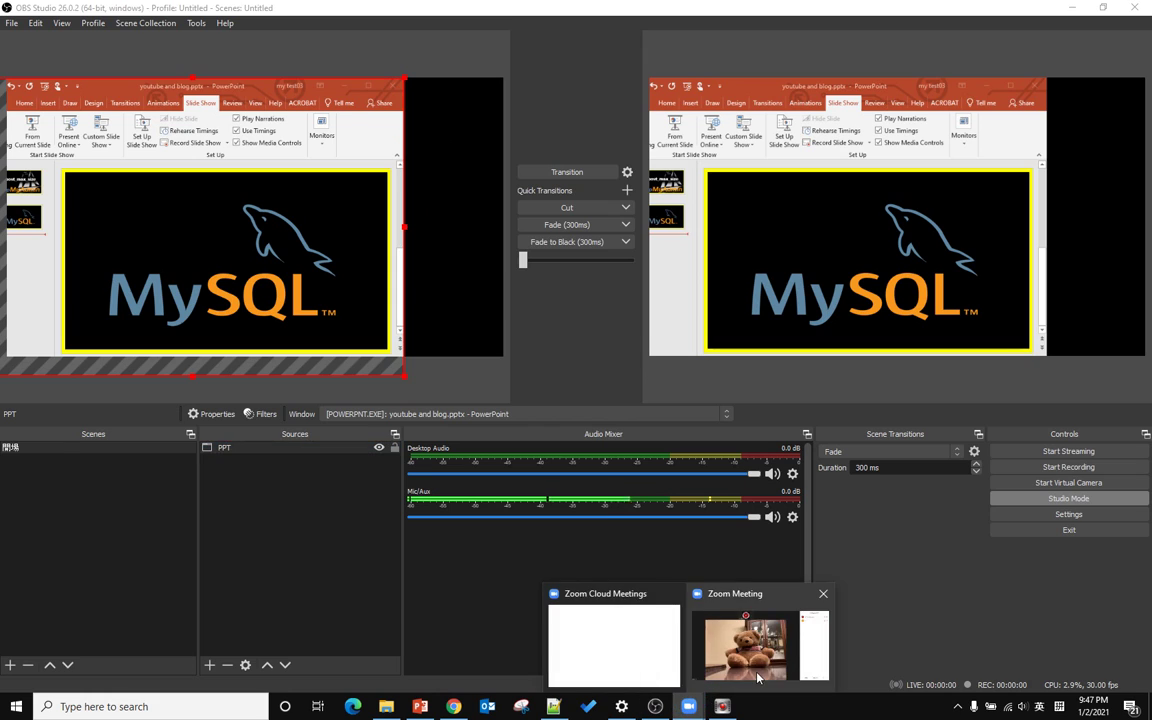
{"action": "left_click", "coordinate": [700, 615]}
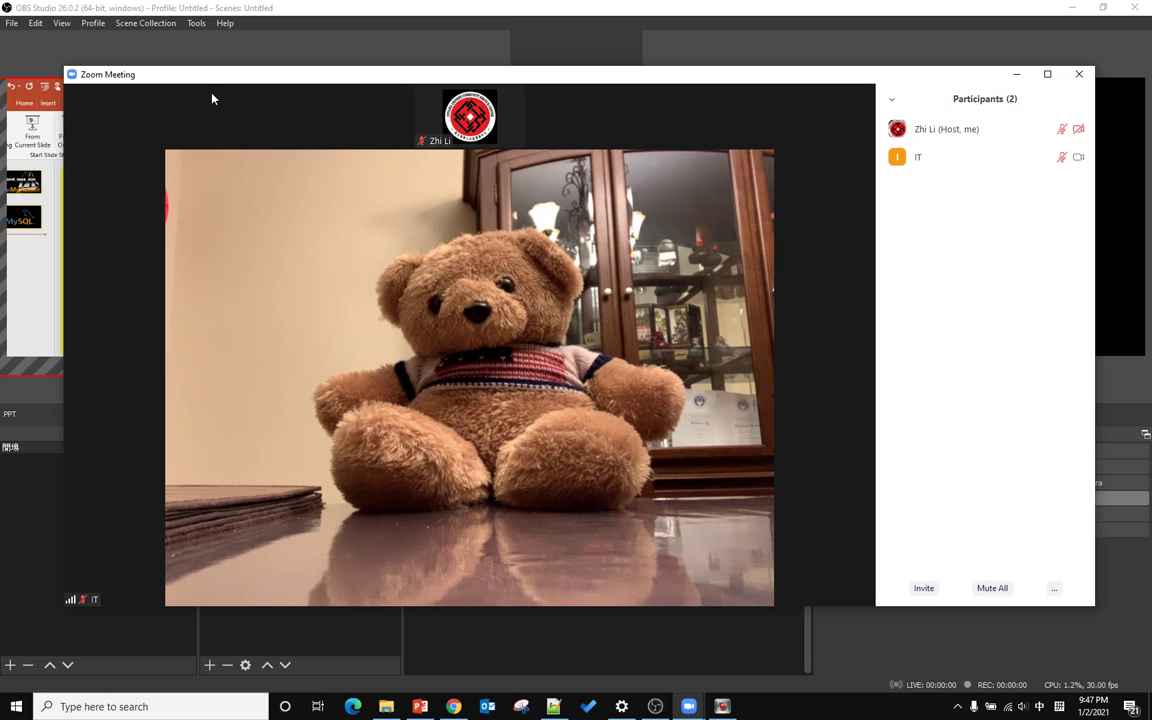
{"action": "mouse_move", "coordinate": [228, 161]}
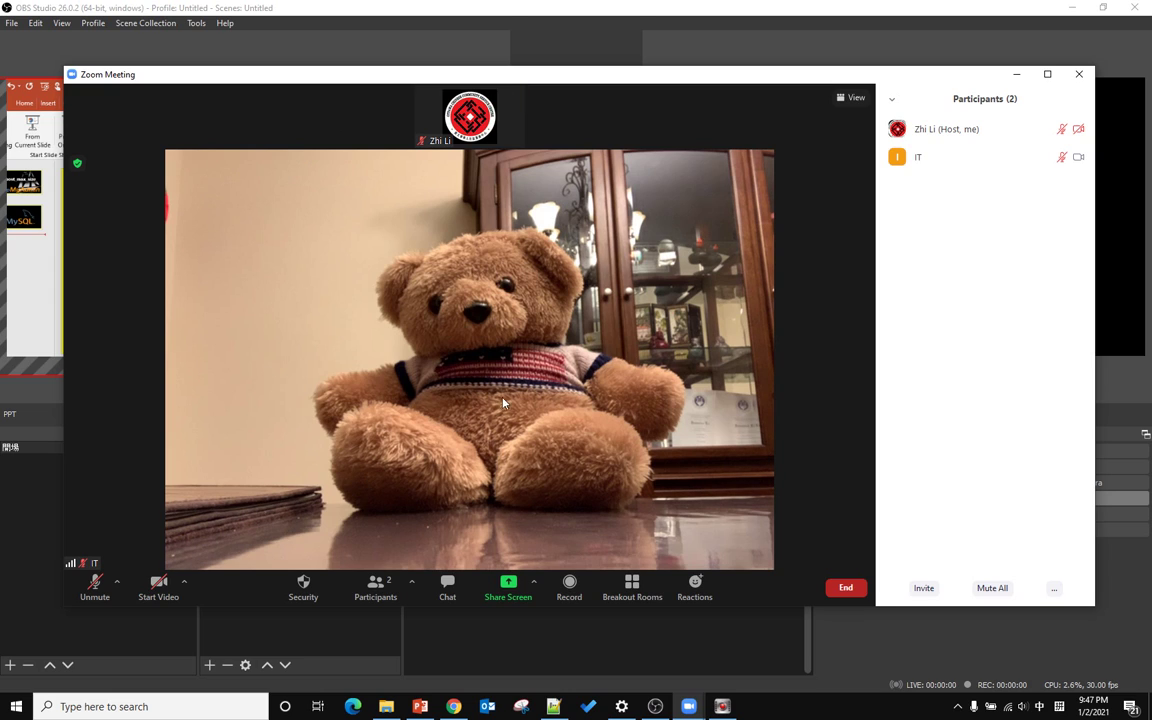
{"action": "right_click", "coordinate": [432, 302]}
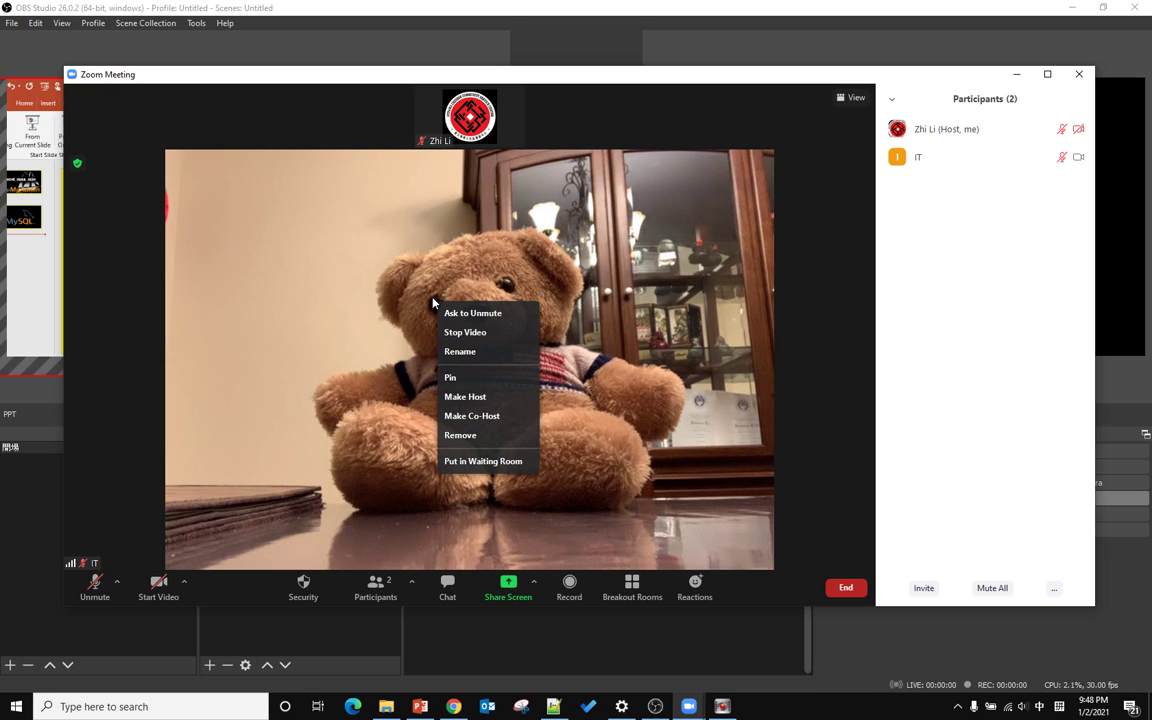
{"action": "left_click", "coordinate": [459, 377]}
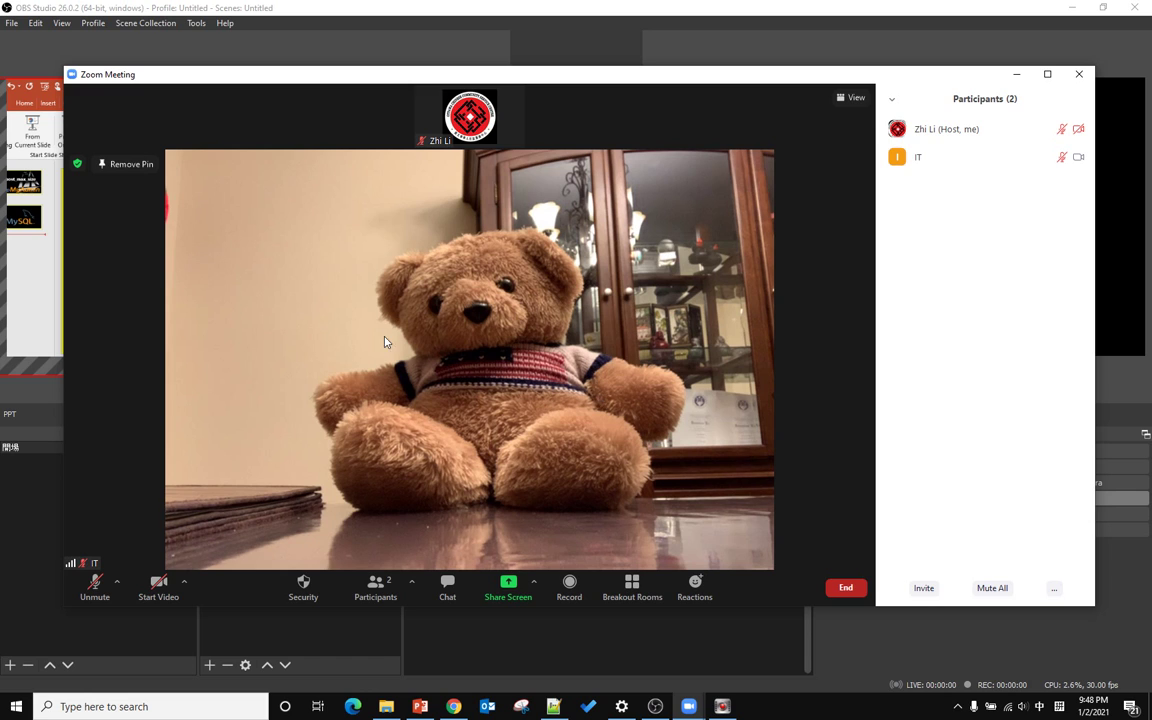
Step: Add a Window Capture source named 'remote' capturing the [Zoom.exe]: Zoom Meeting window
{"action": "left_click", "coordinate": [381, 26]}
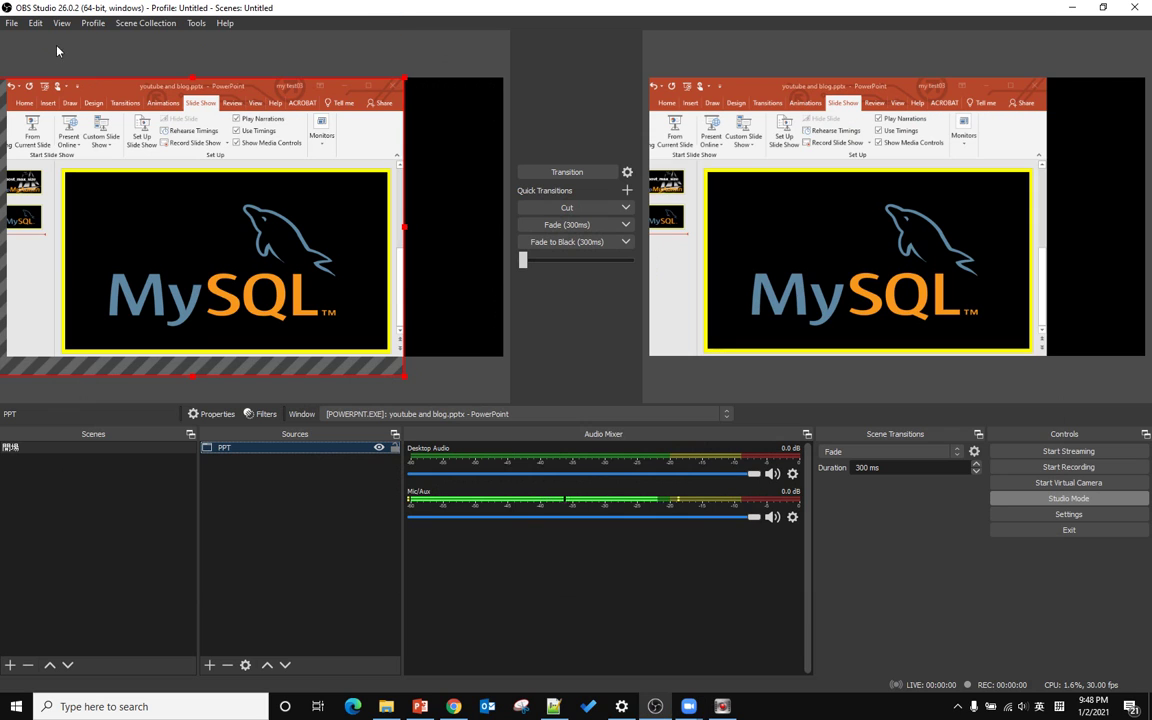
{"action": "left_click", "coordinate": [208, 665]}
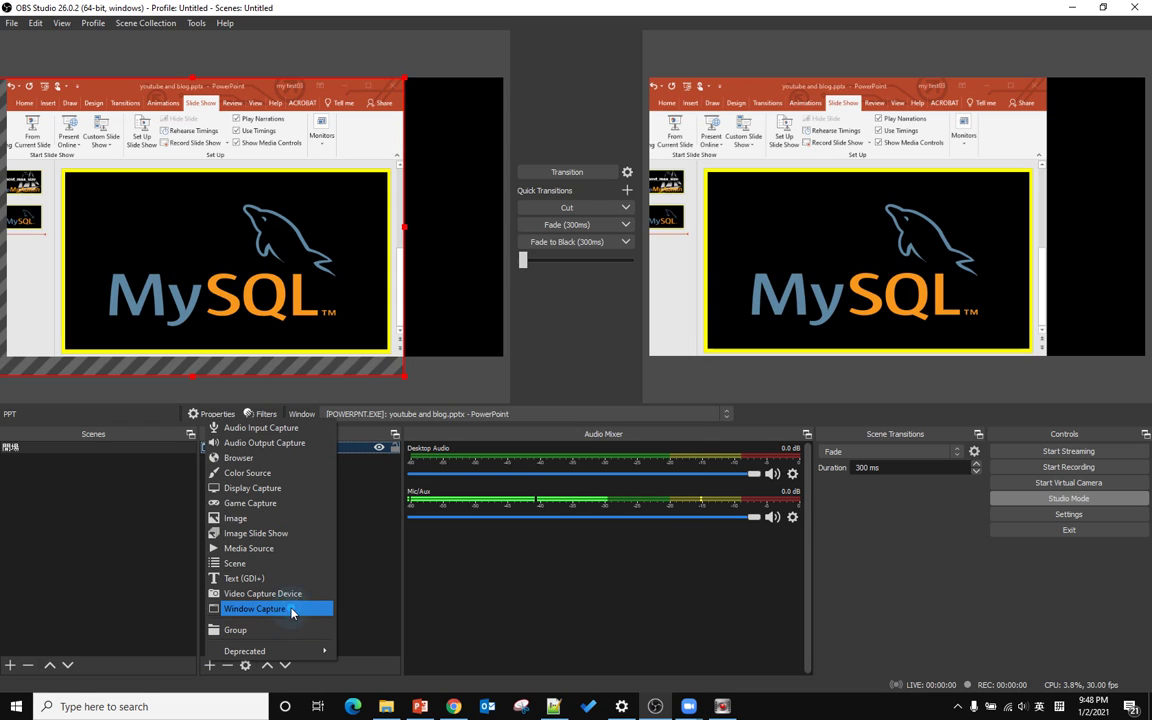
{"action": "left_click", "coordinate": [294, 612]}
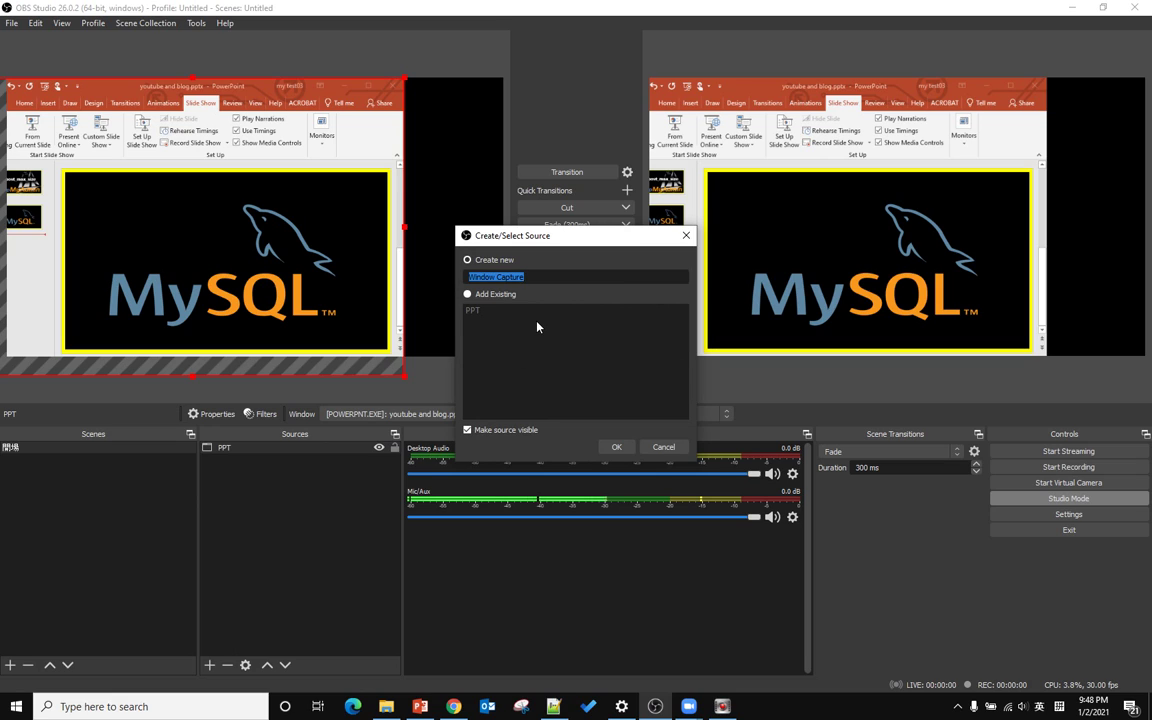
{"action": "type", "text": "remote"}
{"action": "left_click", "coordinate": [614, 447]}
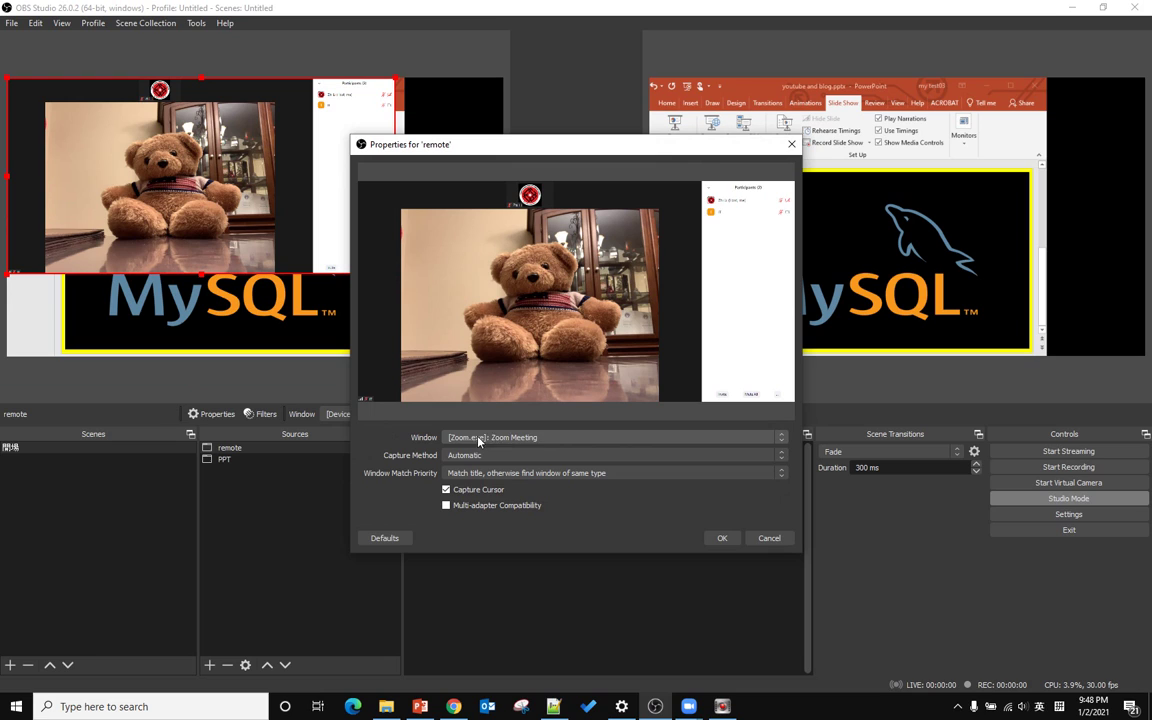
{"action": "left_click", "coordinate": [484, 437]}
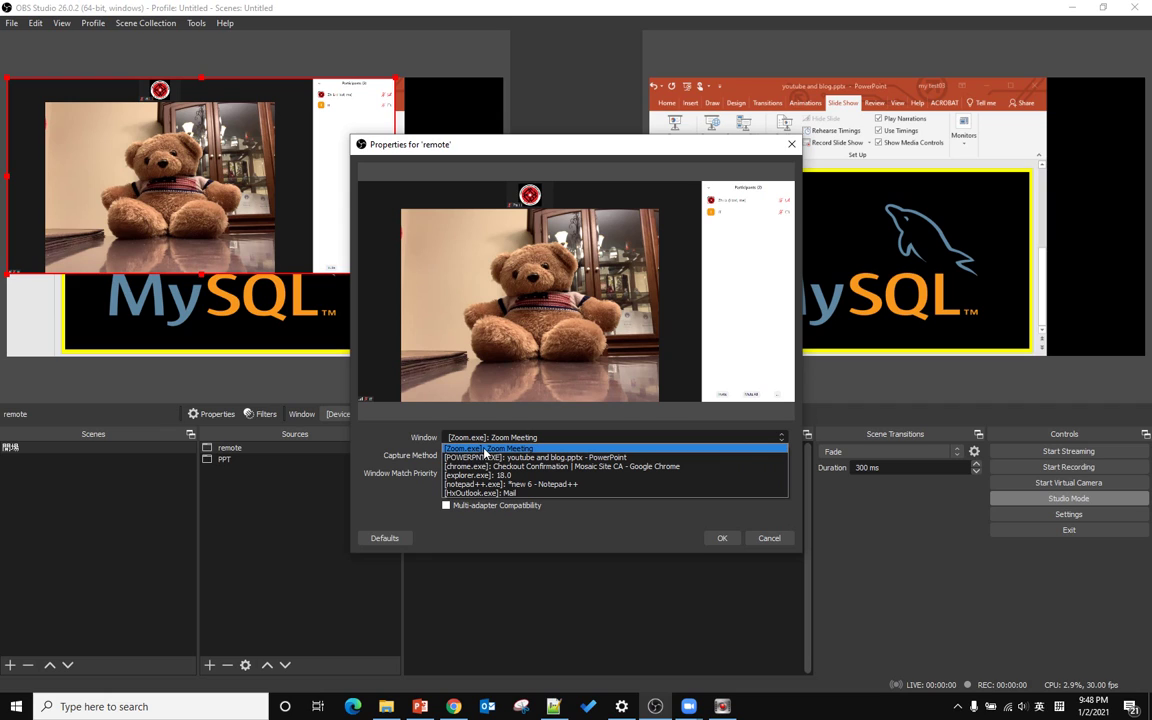
{"action": "left_click", "coordinate": [484, 449]}
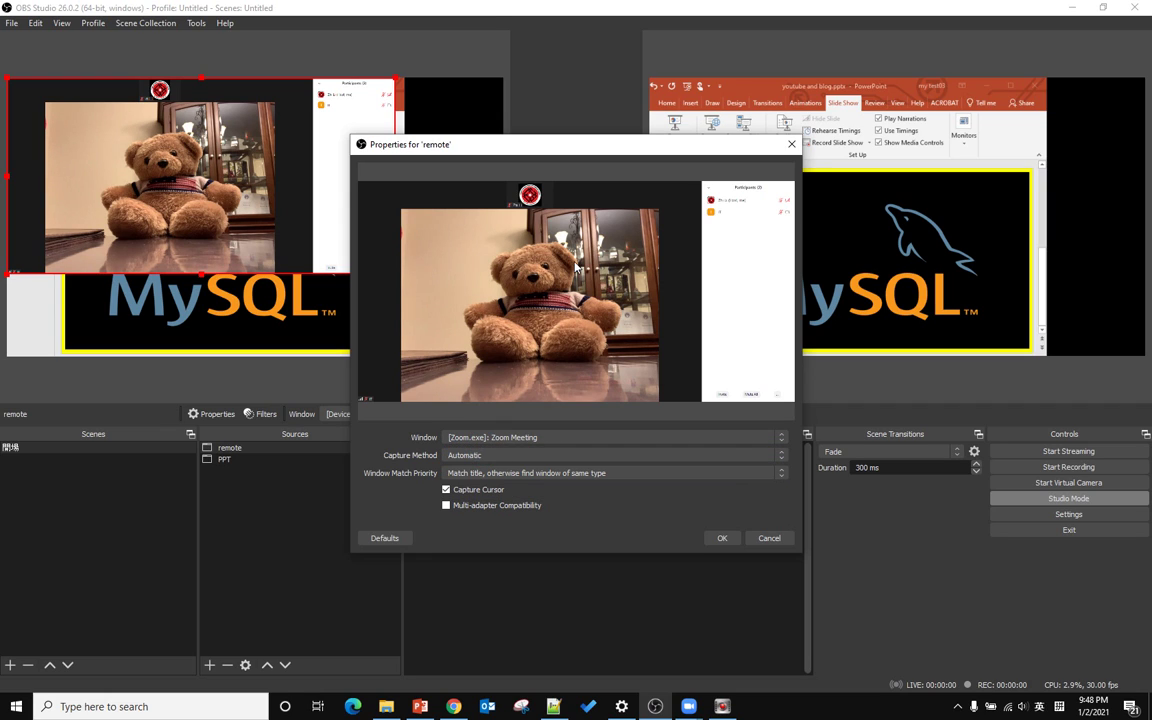
{"action": "left_click", "coordinate": [721, 539]}
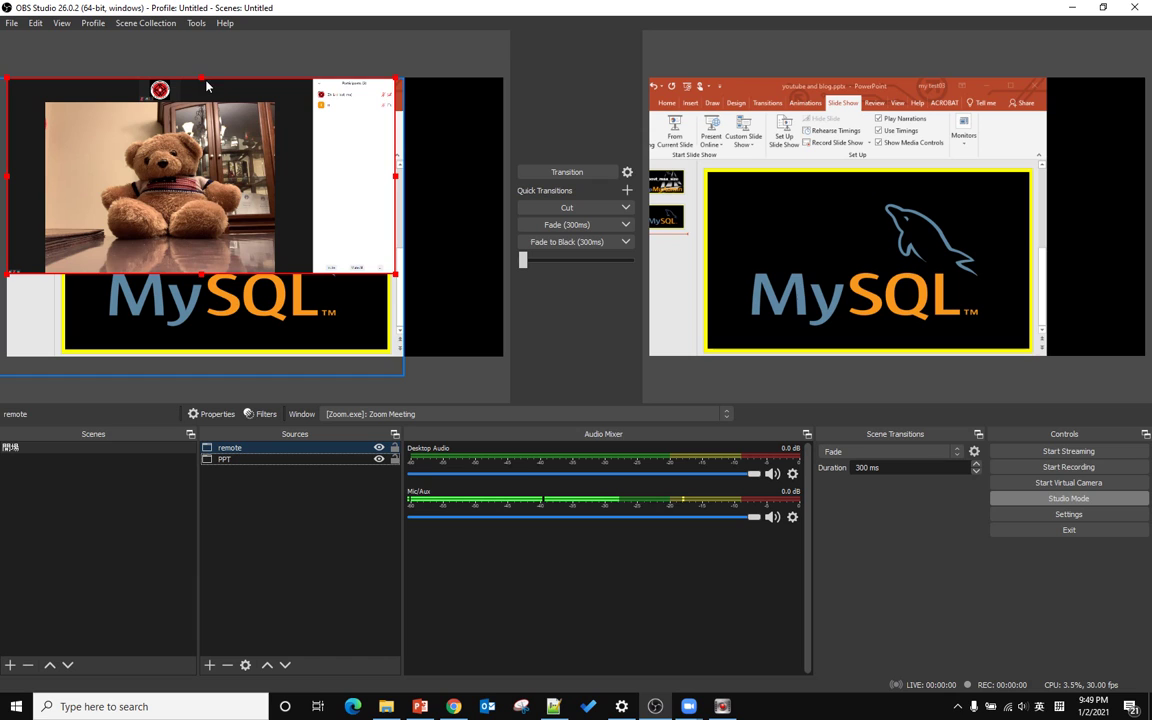
Step: Scale the remote capture down to a small top-right inset and lock the PPT source
{"action": "left_click_drag", "start_coordinate": [199, 77], "coordinate": [207, 125]}
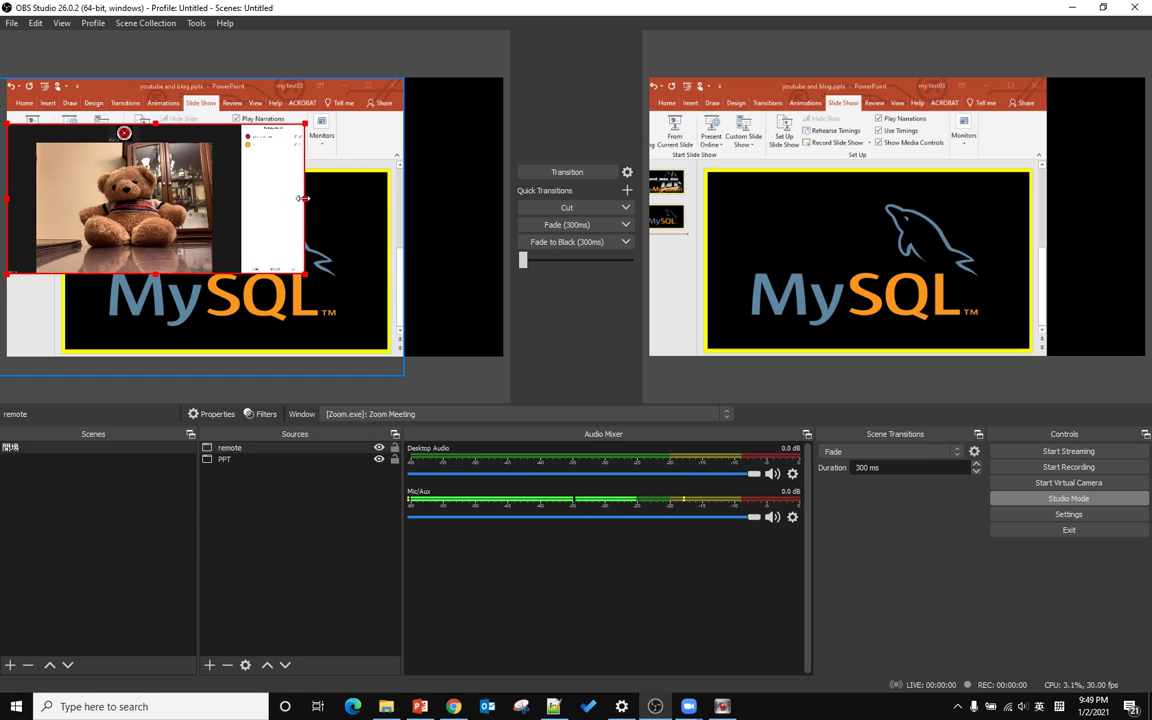
{"action": "left_click_drag", "start_coordinate": [303, 203], "coordinate": [411, 178]}
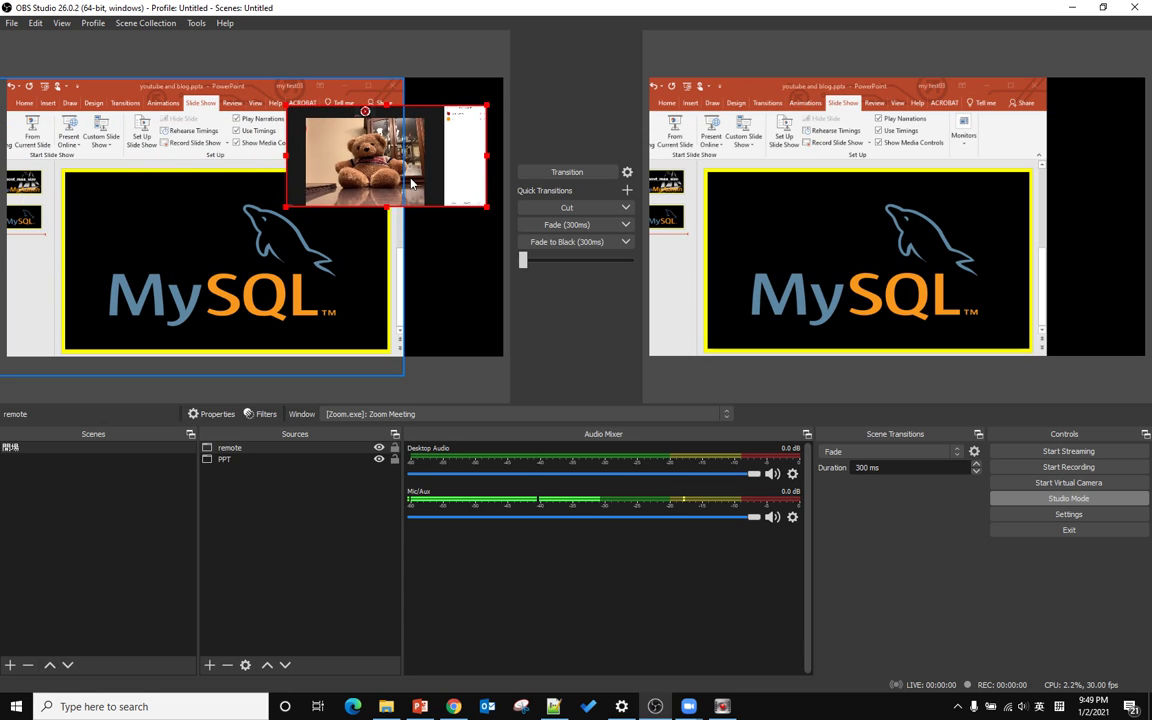
{"action": "left_click", "coordinate": [394, 448]}
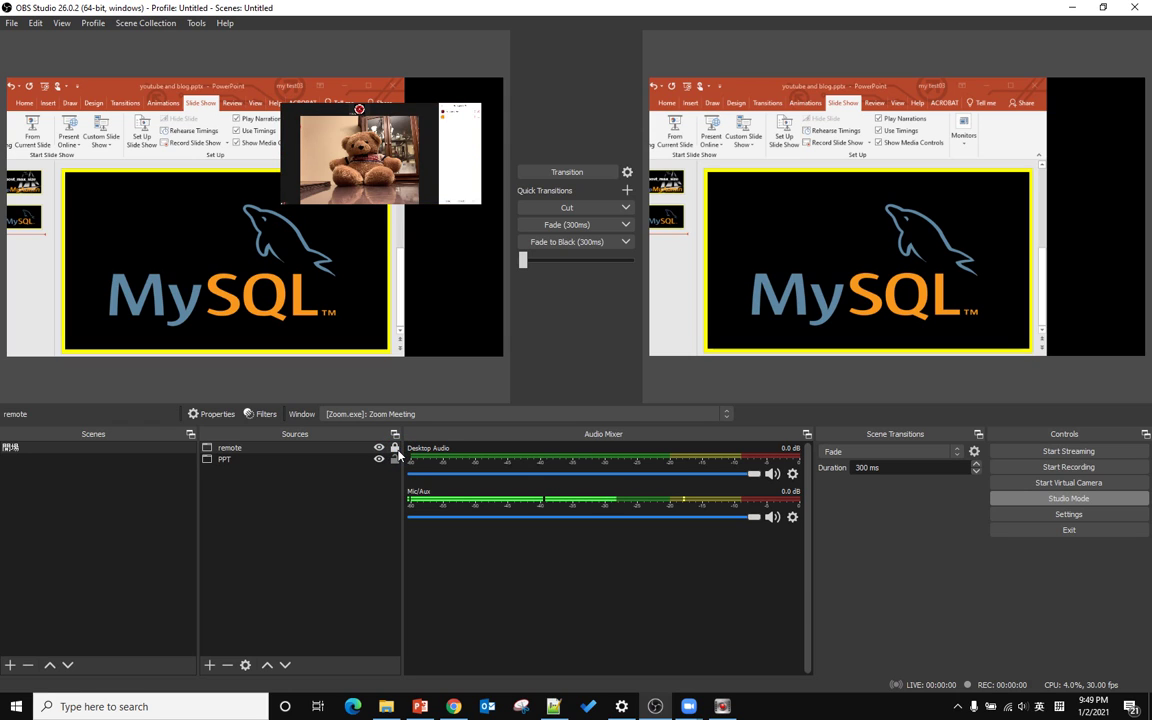
{"action": "left_click", "coordinate": [394, 448]}
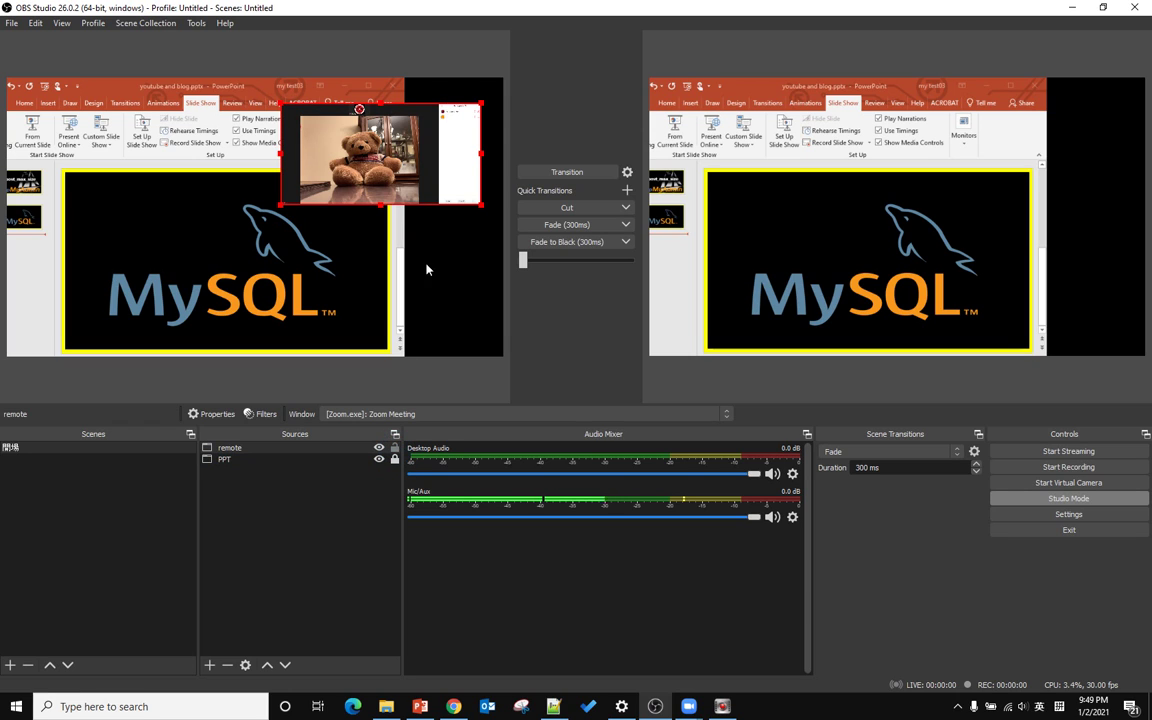
Step: Crop the remote capture to just the teddy-bear video and move it to the slide's lower-right corner
{"action": "mouse_move", "coordinate": [393, 136]}
{"action": "left_mouse_down"}
{"action": "mouse_move", "coordinate": [410, 204]}
{"action": "mouse_move", "coordinate": [411, 136]}
{"action": "mouse_move", "coordinate": [401, 140]}
{"action": "mouse_move", "coordinate": [397, 125]}
{"action": "left_mouse_up"}
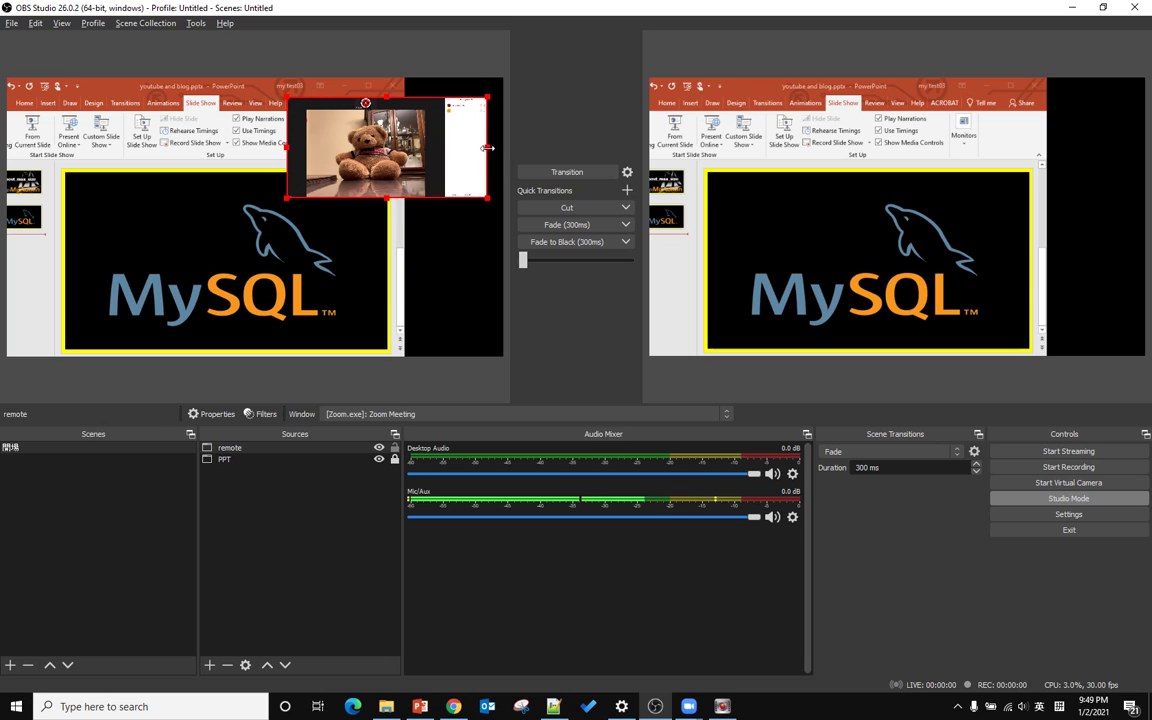
{"action": "left_click_drag", "start_coordinate": [487, 148], "coordinate": [445, 150]}
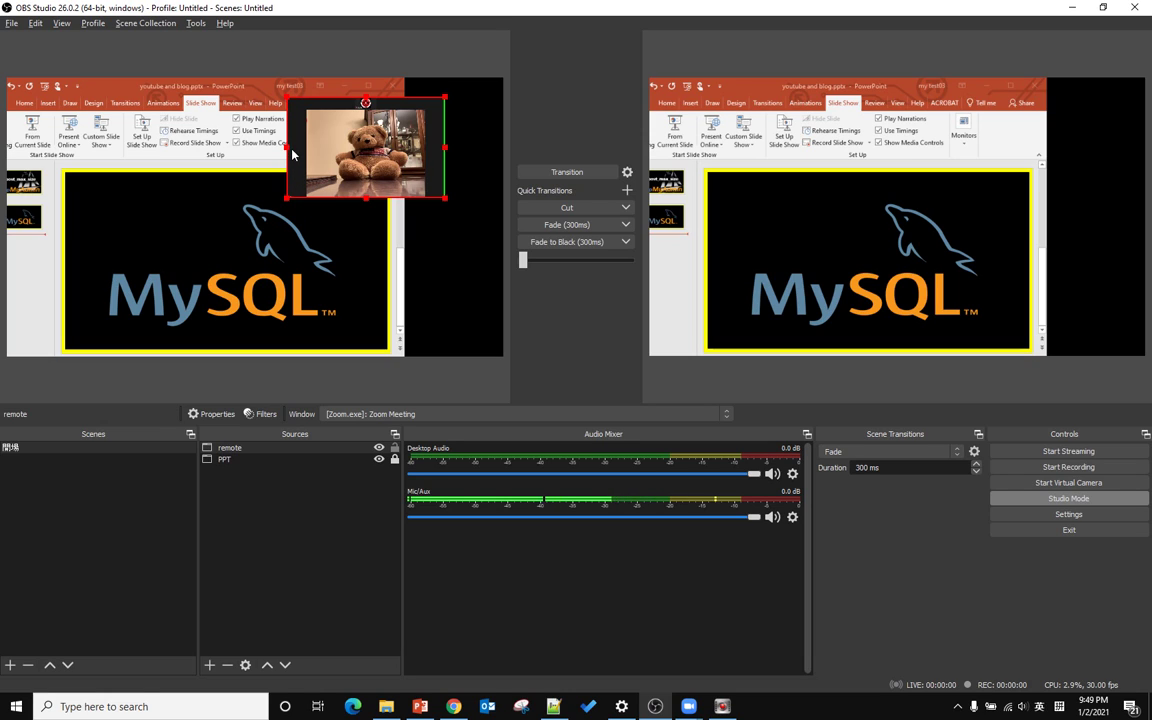
{"action": "left_click_drag", "start_coordinate": [288, 148], "coordinate": [305, 151]}
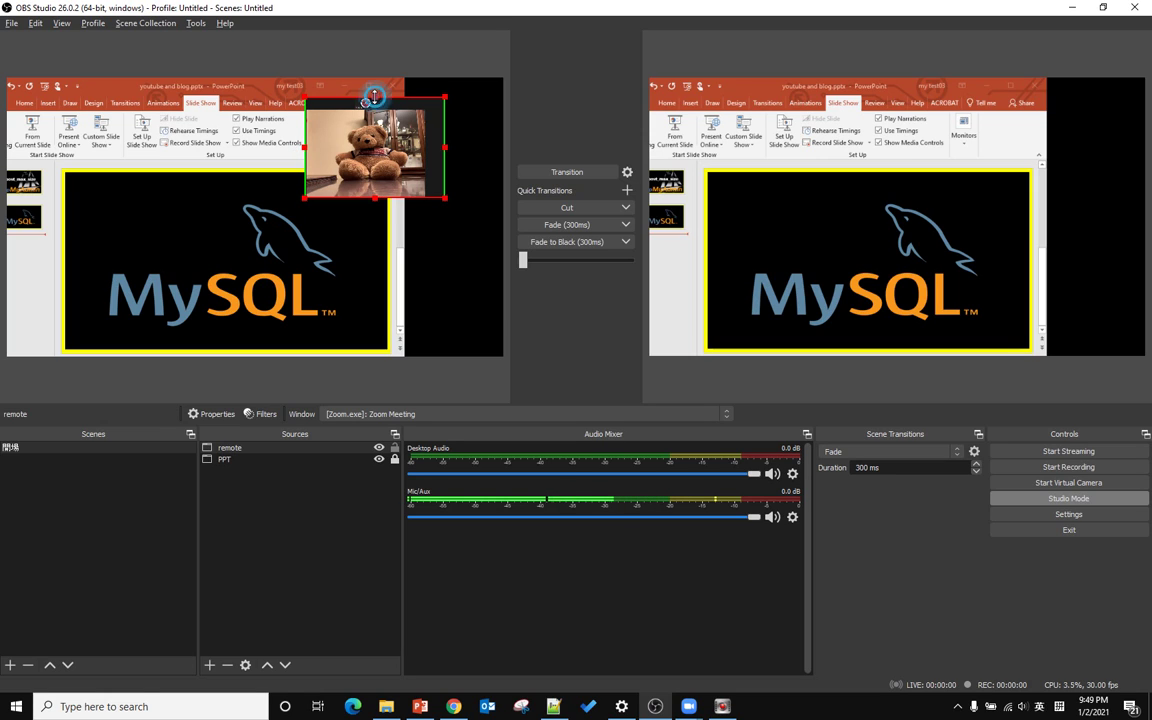
{"action": "left_click_drag", "start_coordinate": [374, 97], "coordinate": [376, 110]}
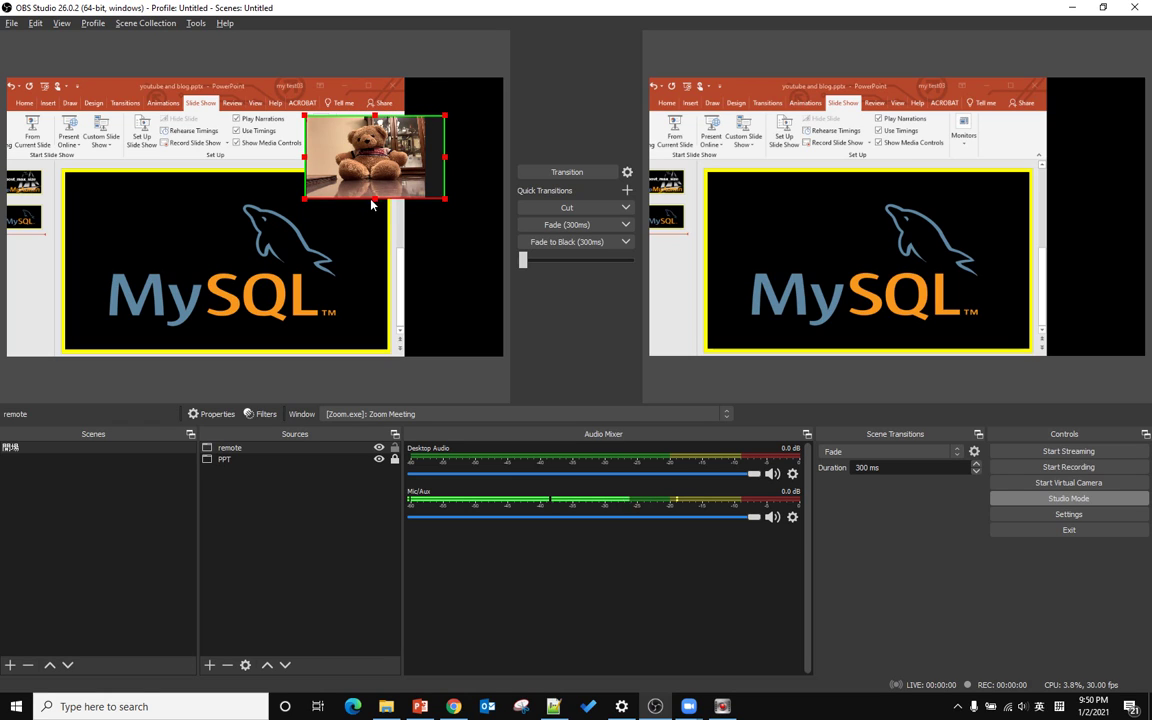
{"action": "left_click_drag", "start_coordinate": [376, 198], "coordinate": [376, 188]}
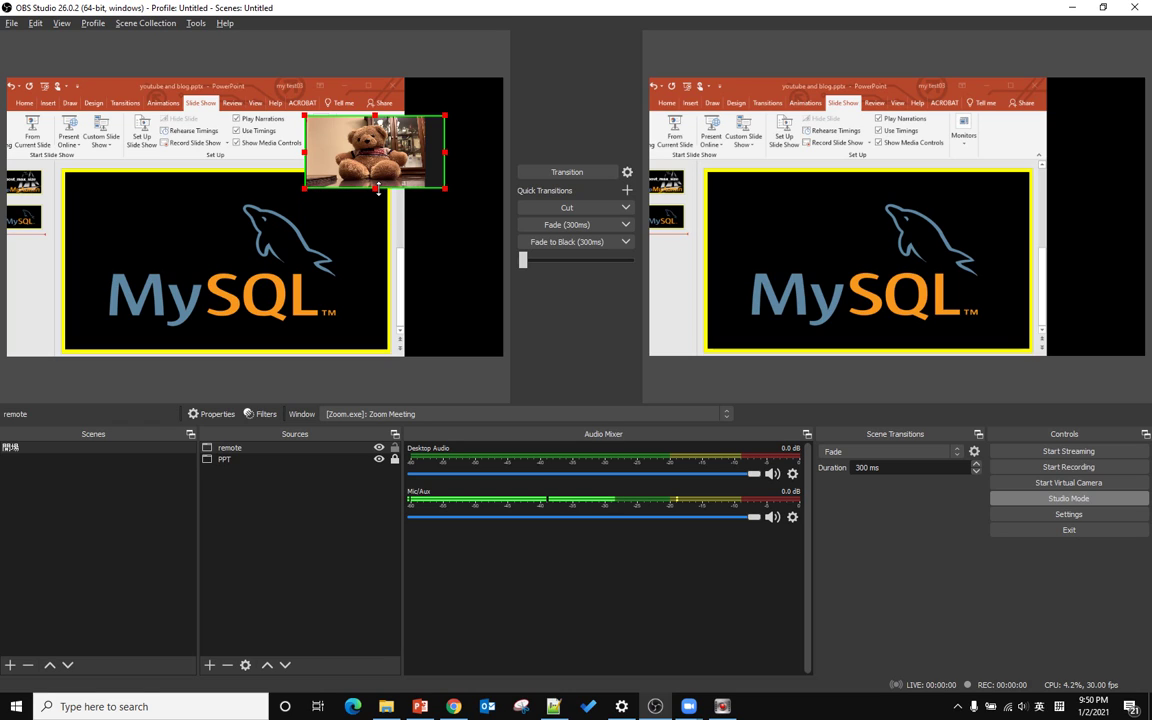
{"action": "left_click_drag", "start_coordinate": [445, 153], "coordinate": [424, 153]}
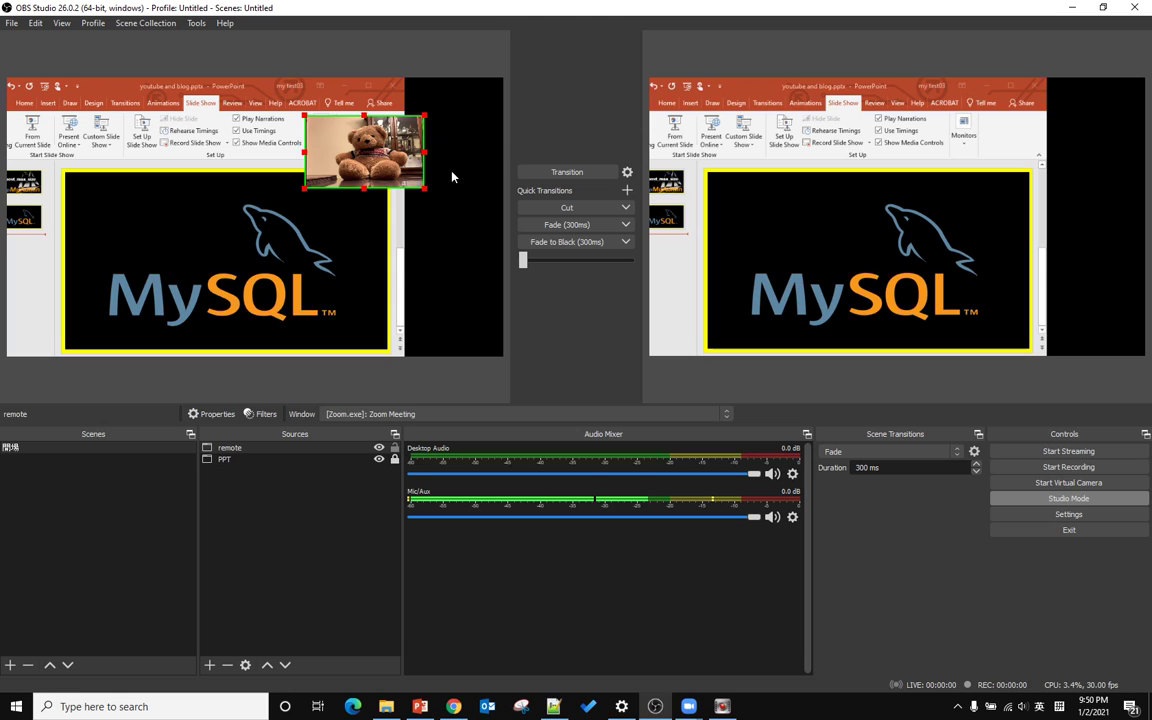
{"action": "left_click_drag", "start_coordinate": [366, 127], "coordinate": [421, 274]}
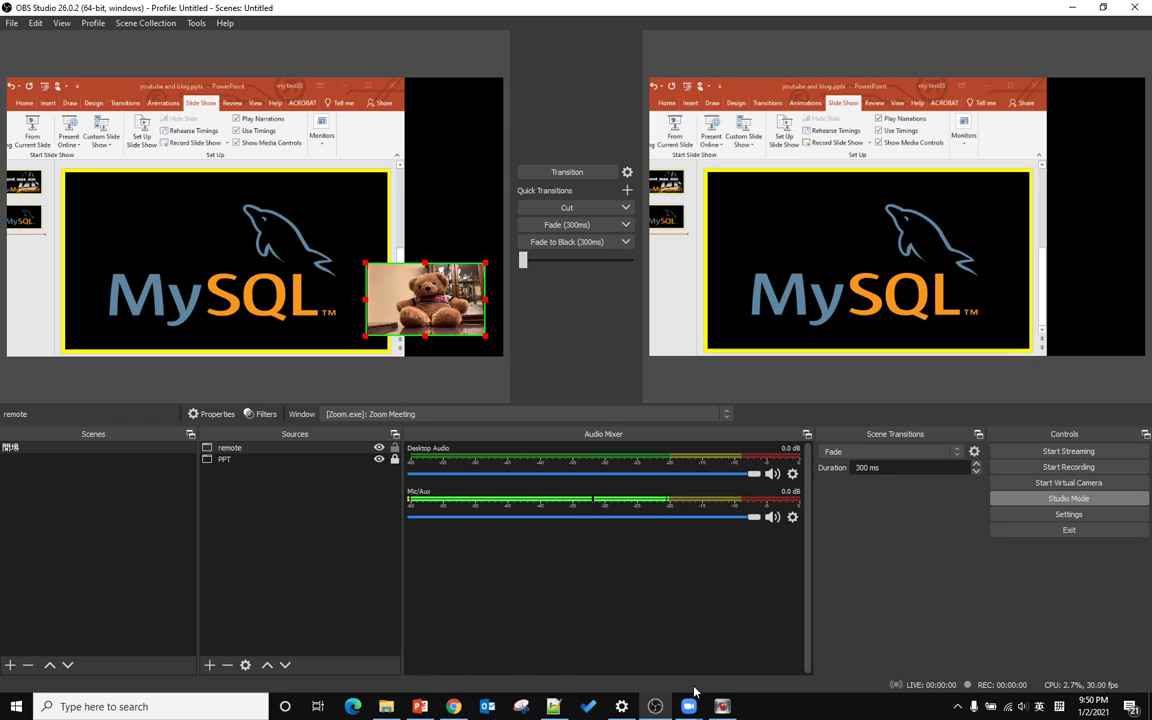
Step: Add an Audio Output Capture source and open its Device list, currently Default
{"action": "mouse_move", "coordinate": [690, 707]}
{"action": "left_click", "coordinate": [210, 664]}
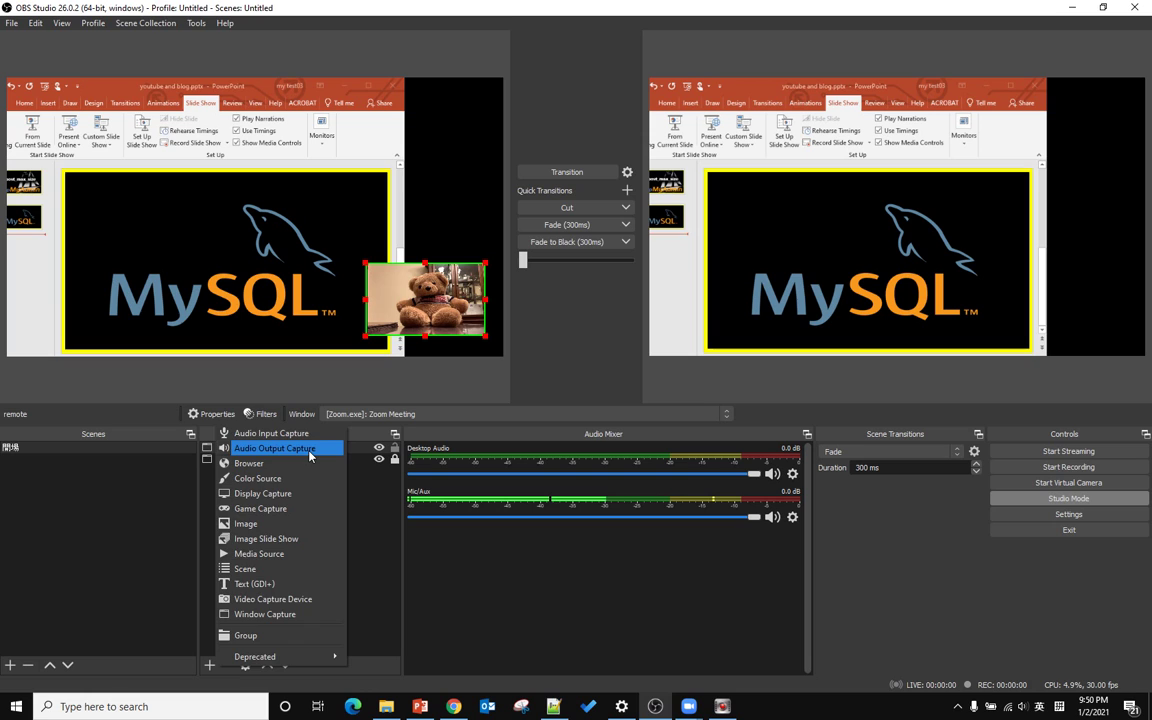
{"action": "left_click", "coordinate": [310, 456]}
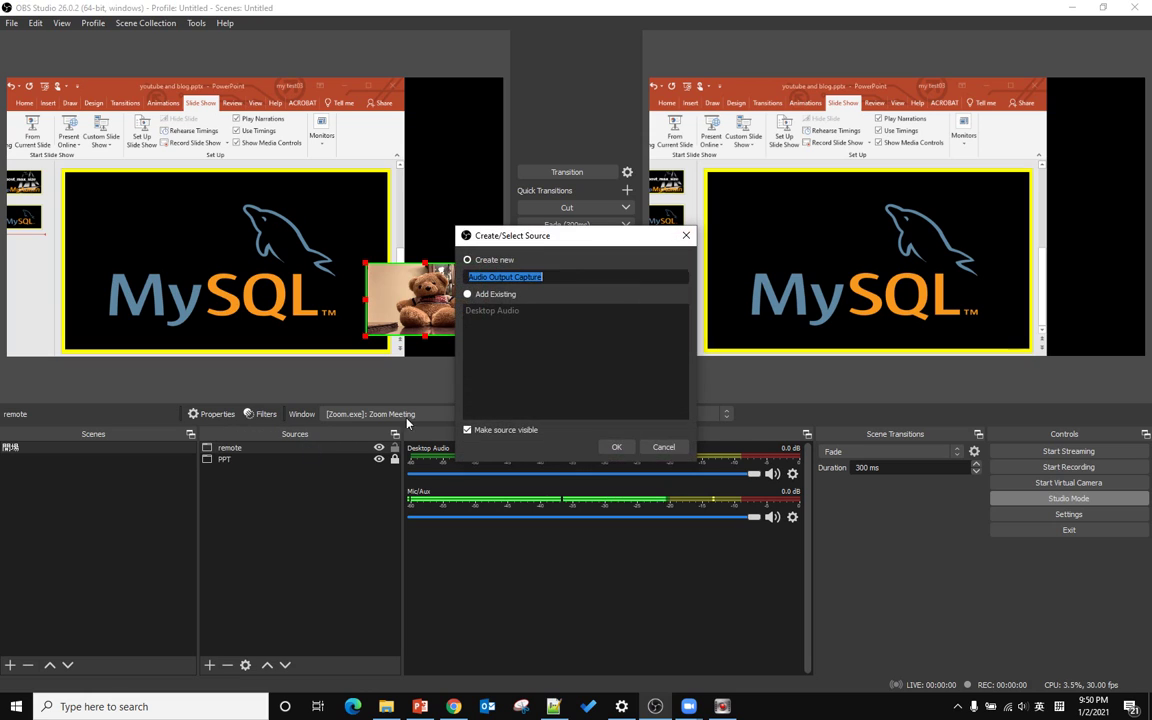
{"action": "left_click", "coordinate": [625, 449]}
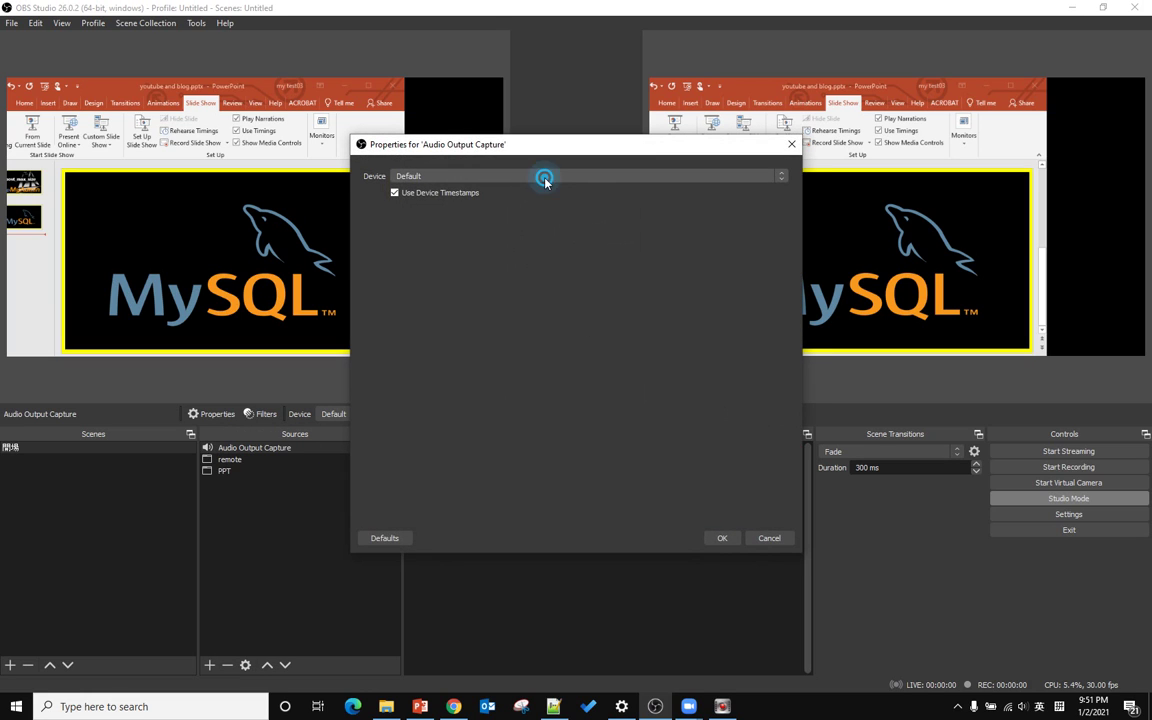
{"action": "left_click", "coordinate": [545, 178]}
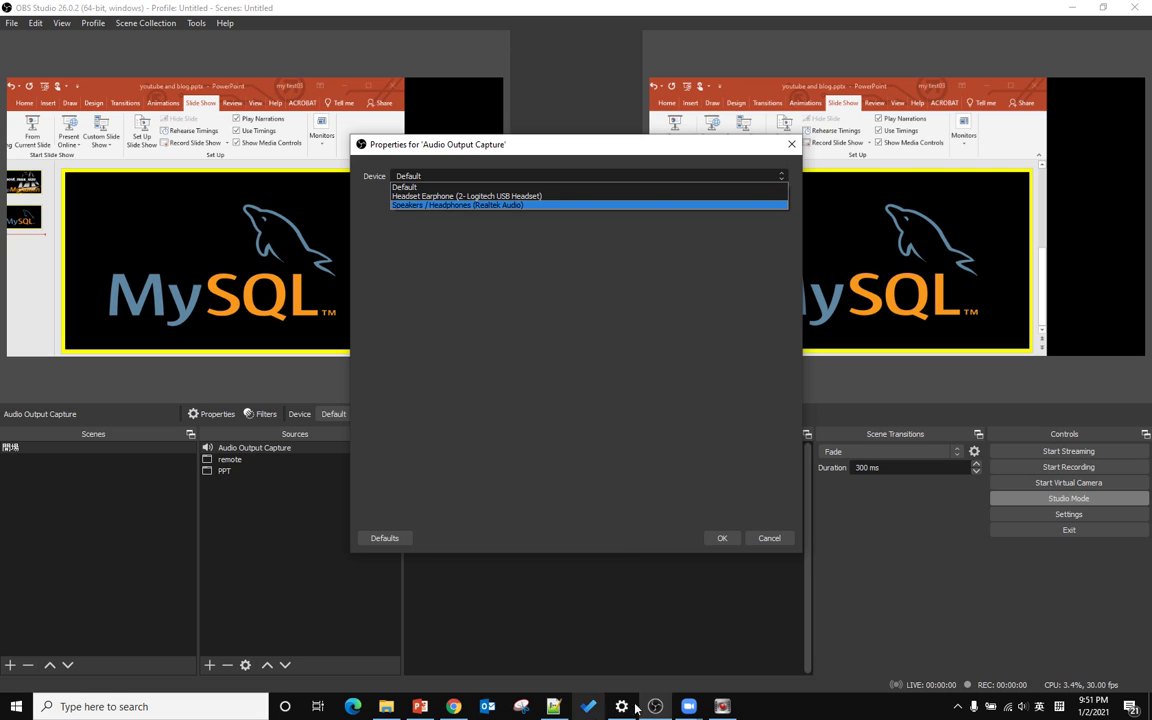
{"action": "left_click", "coordinate": [688, 706]}
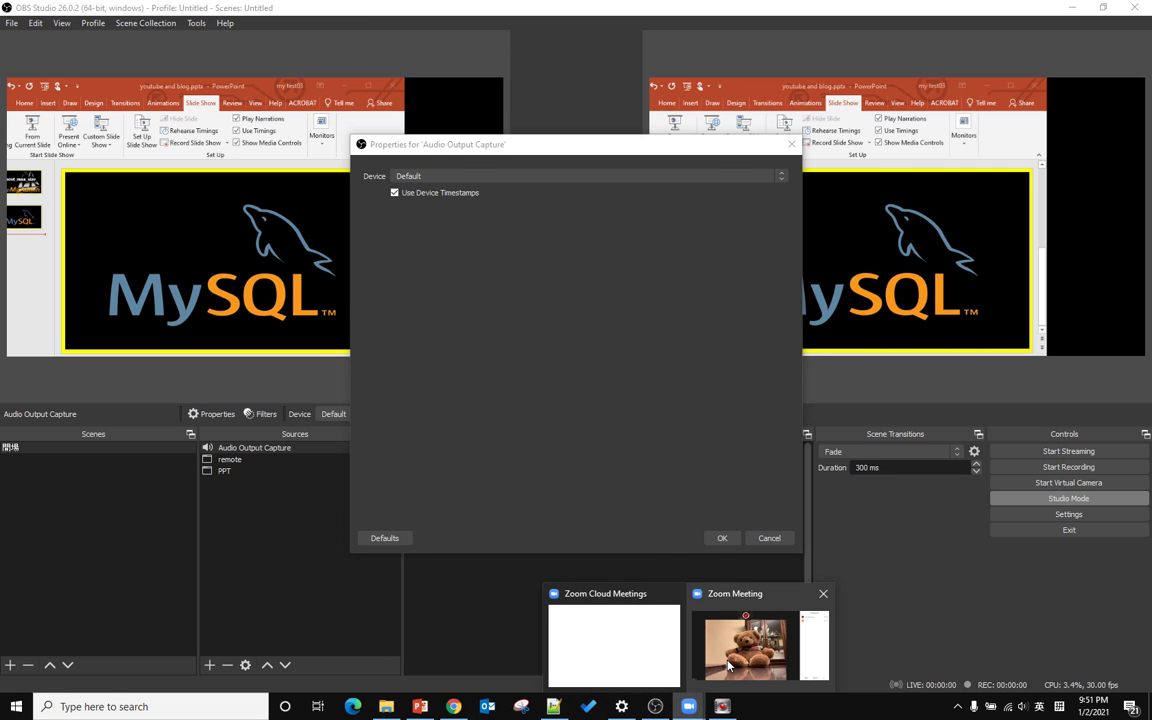
{"action": "left_click", "coordinate": [760, 640]}
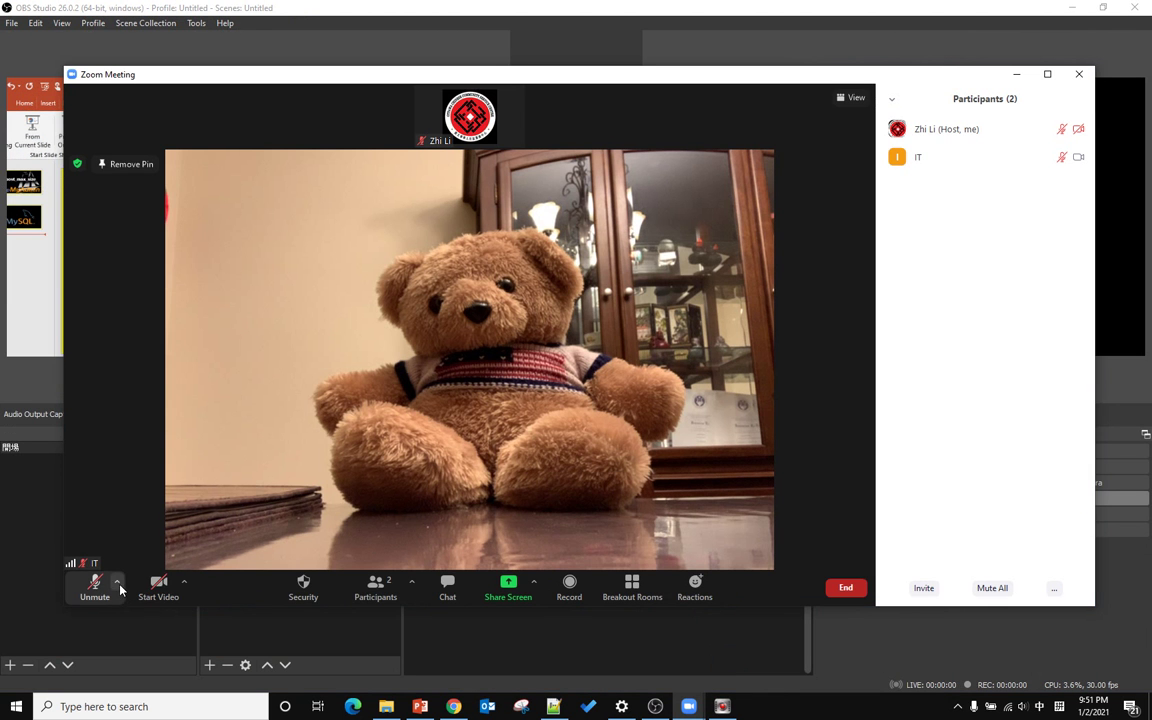
{"action": "left_click", "coordinate": [117, 582]}
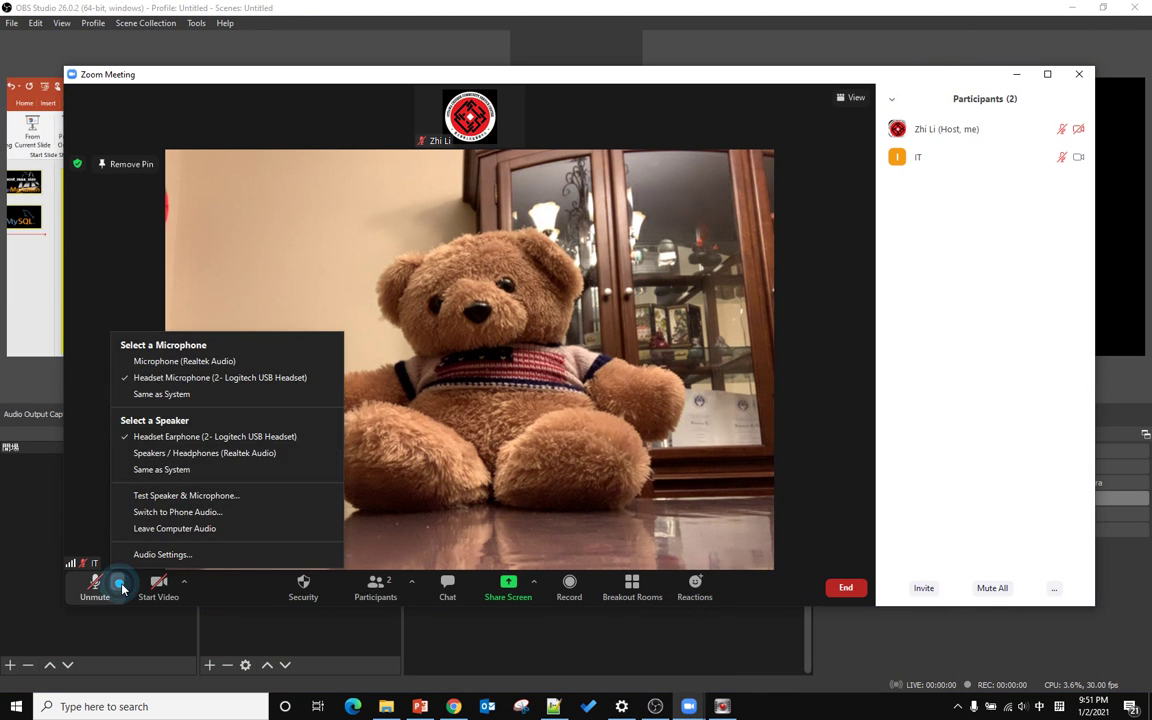
{"action": "left_click", "coordinate": [179, 556]}
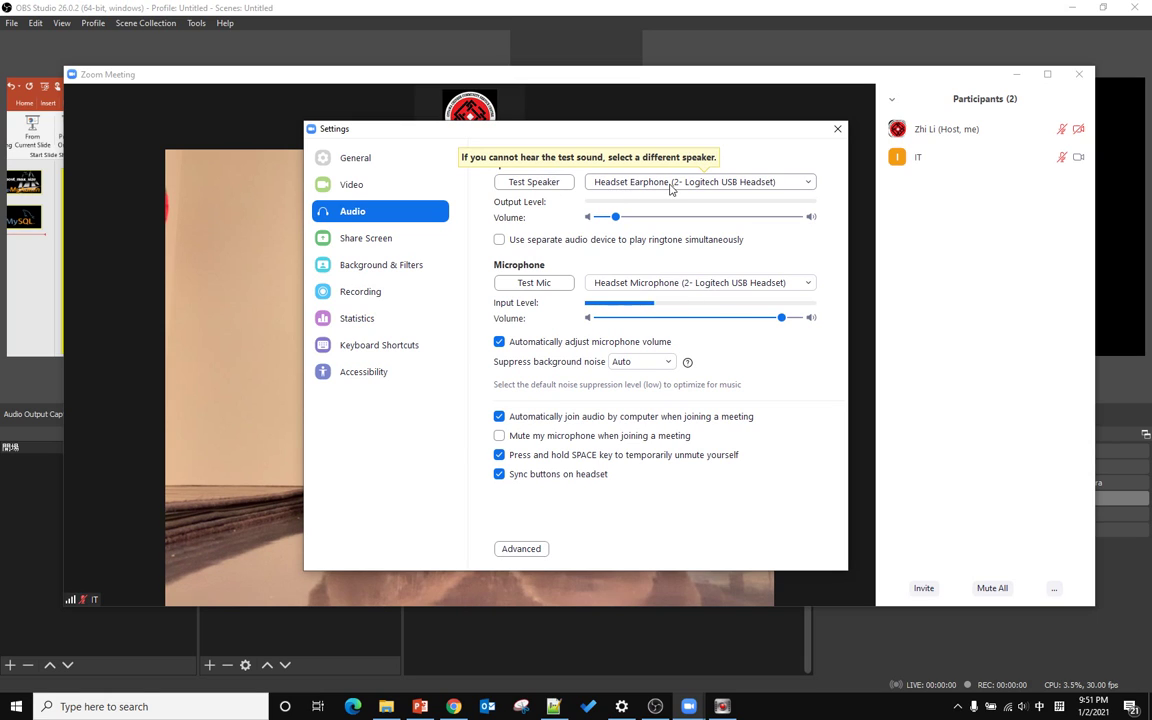
{"action": "left_click", "coordinate": [788, 85]}
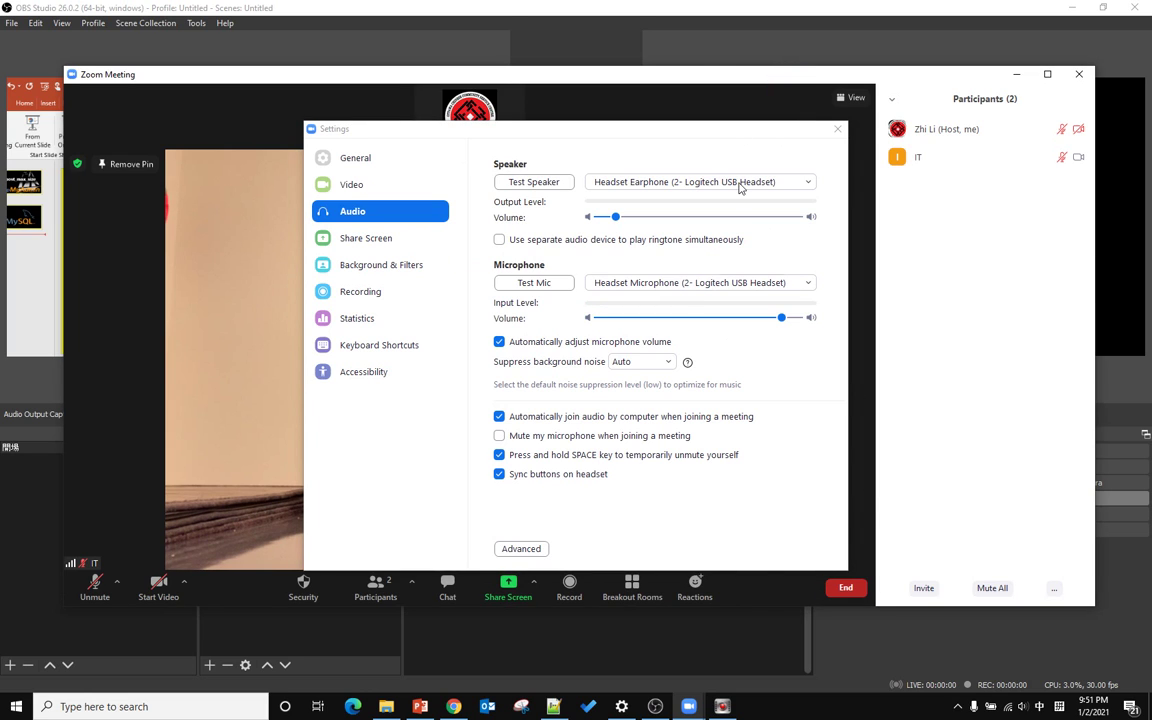
{"action": "left_click", "coordinate": [554, 22]}
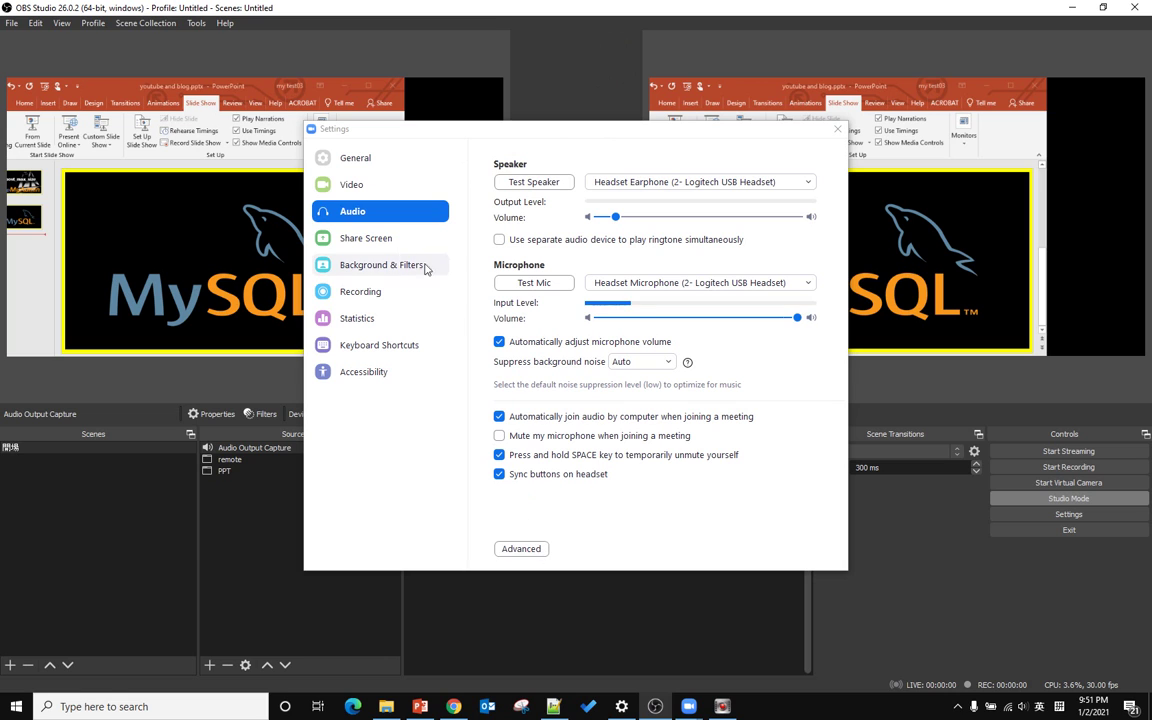
{"action": "left_click", "coordinate": [750, 118]}
{"action": "key", "text": "Escape"}
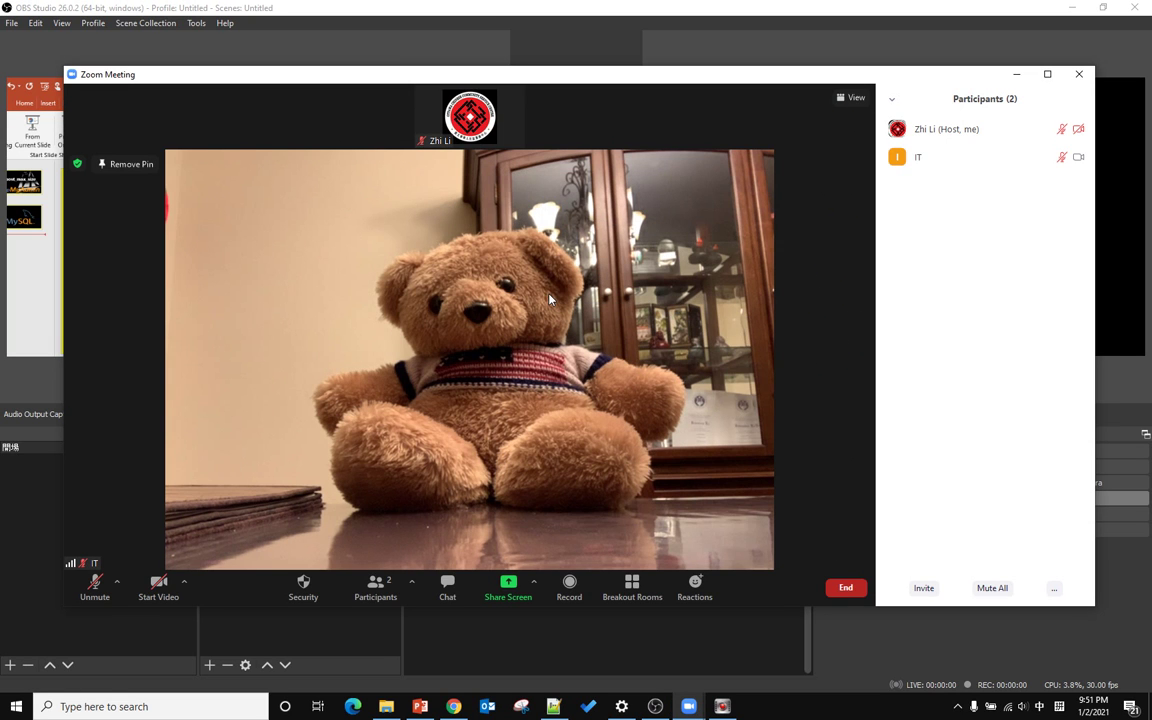
Step: Check the Audio Output Capture Device list again, then cancel, leaving it on Default
{"action": "left_click", "coordinate": [560, 632]}
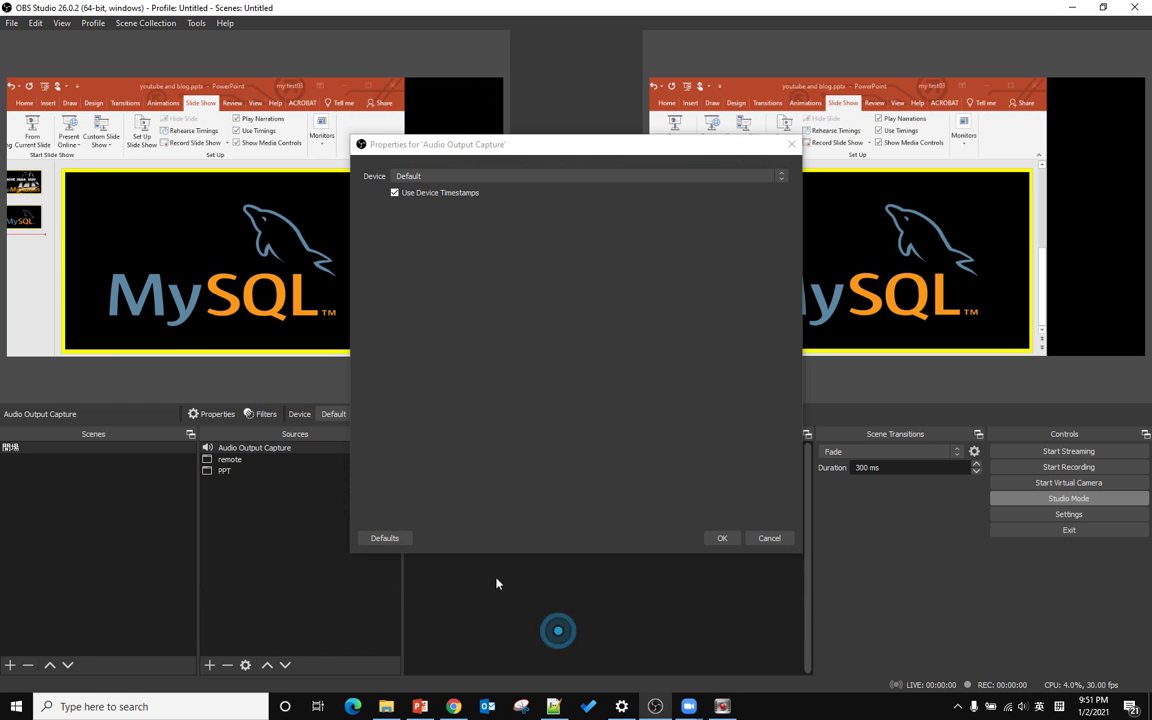
{"action": "left_click", "coordinate": [488, 177]}
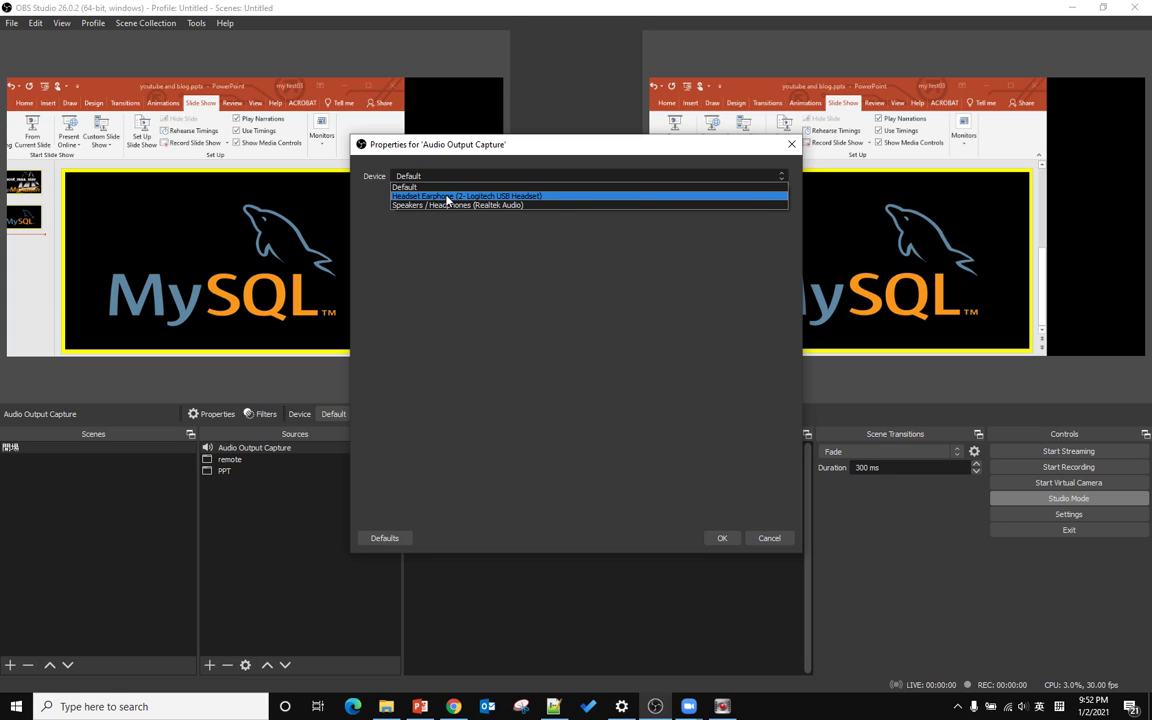
{"action": "left_click", "coordinate": [771, 540]}
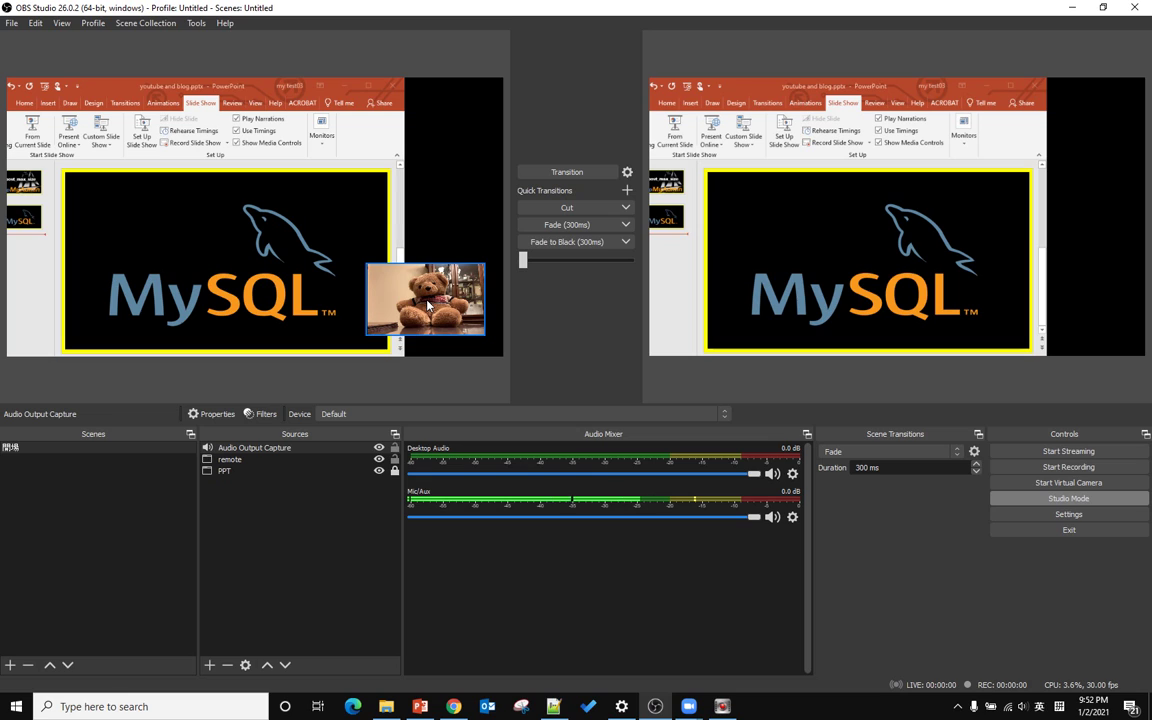
{"action": "left_click", "coordinate": [240, 450]}
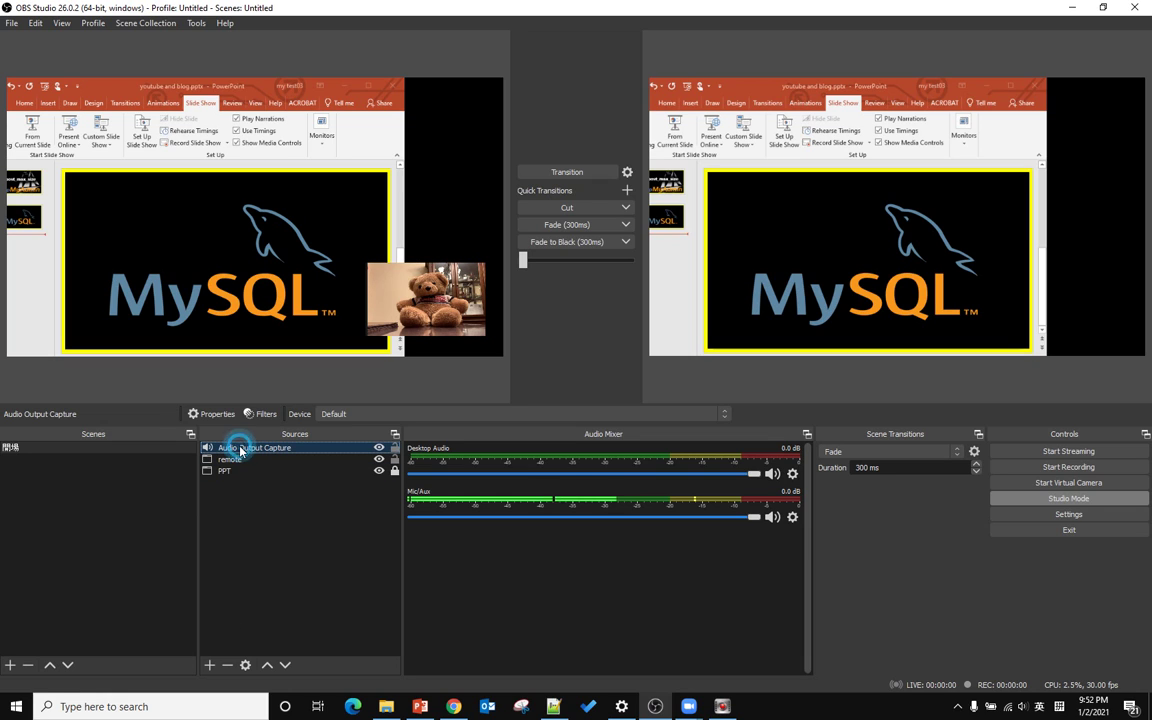
{"action": "left_click", "coordinate": [210, 664]}
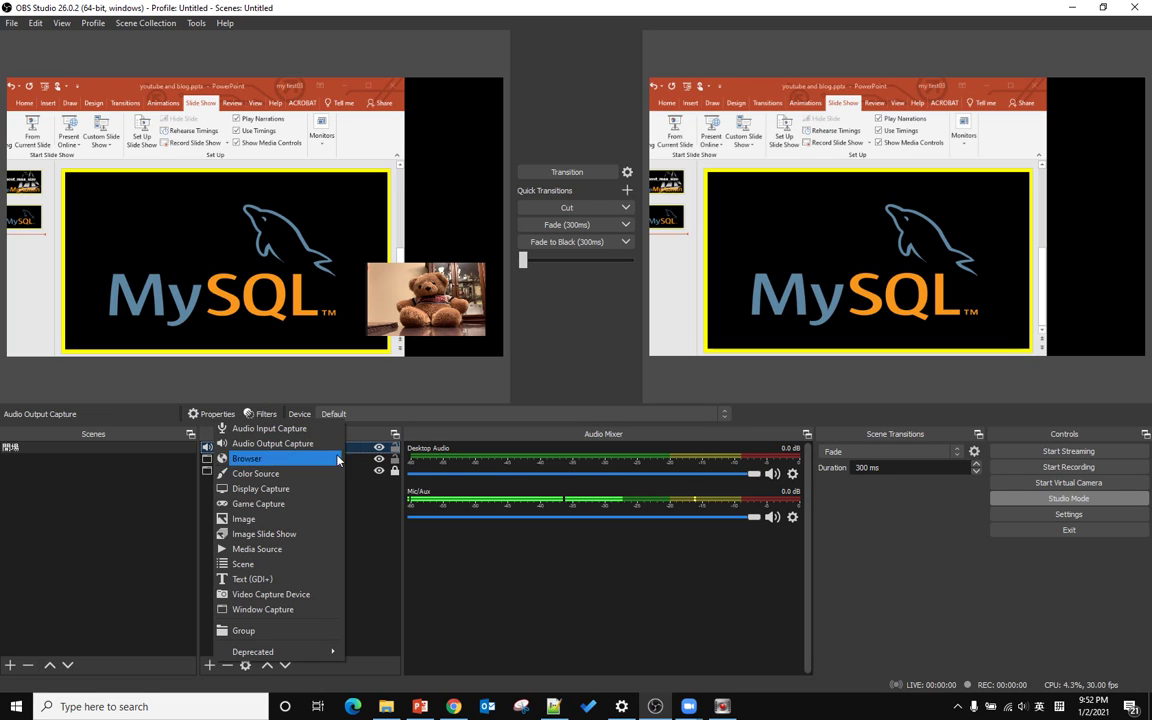
{"action": "left_click", "coordinate": [366, 517]}
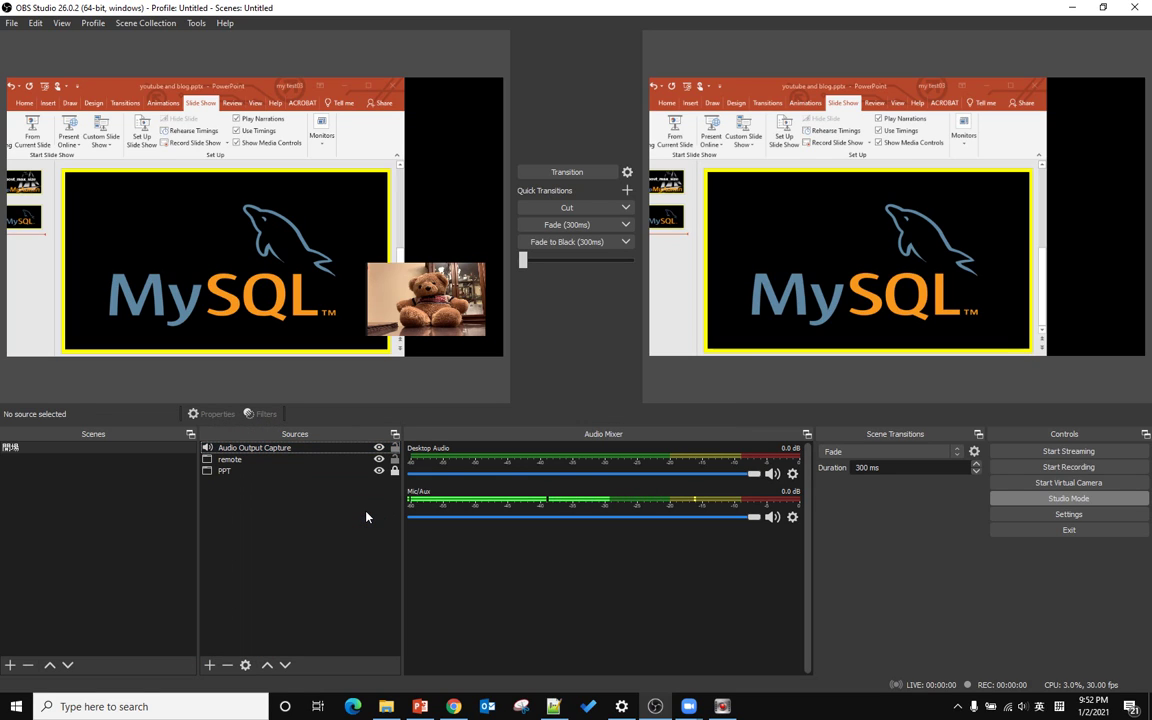